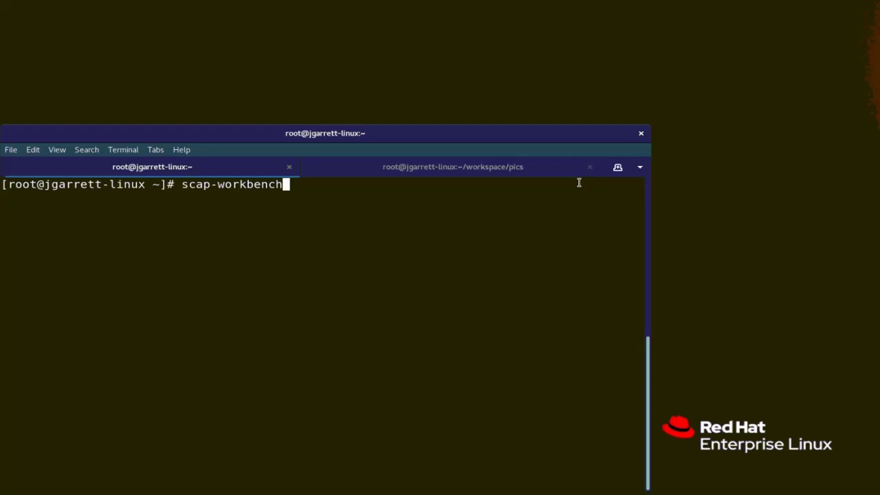
- Launch SCAP Workbench with the scap-workbench command at the root prompt
key(Return)
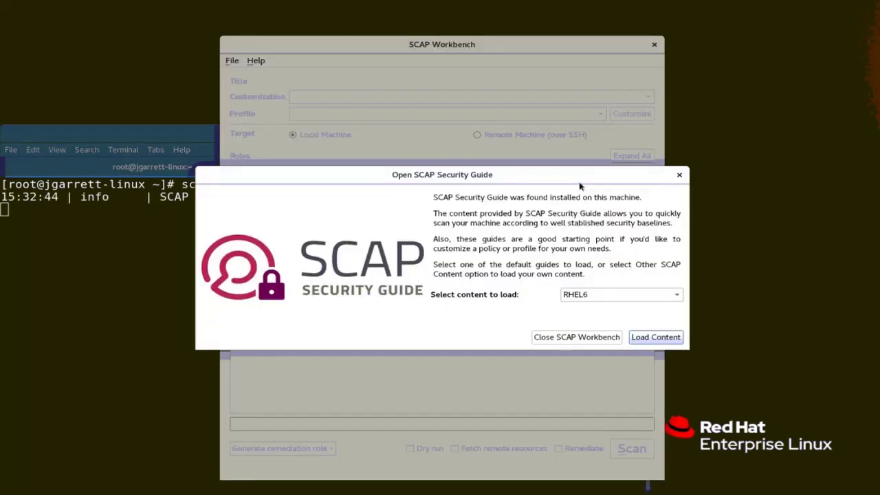
- Choose RHEL8 as the security content and load the ssg-rhel8-ds.xml guide
click(589, 296)
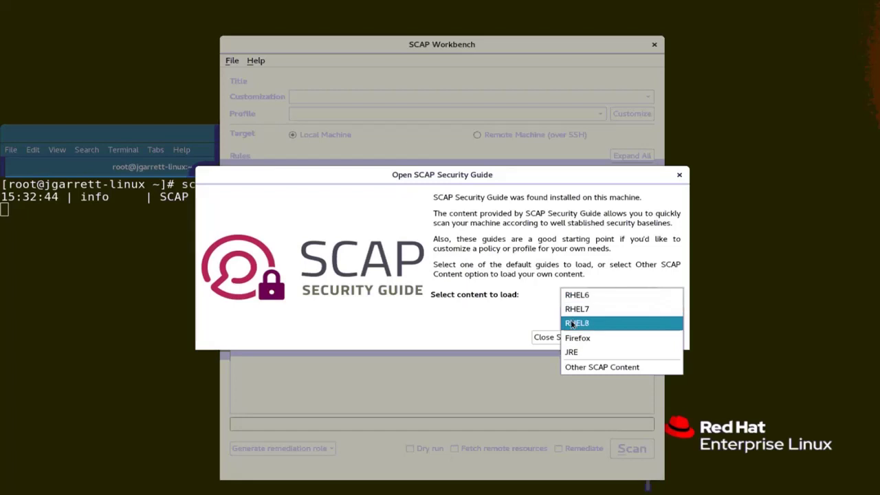
click(572, 323)
click(650, 338)
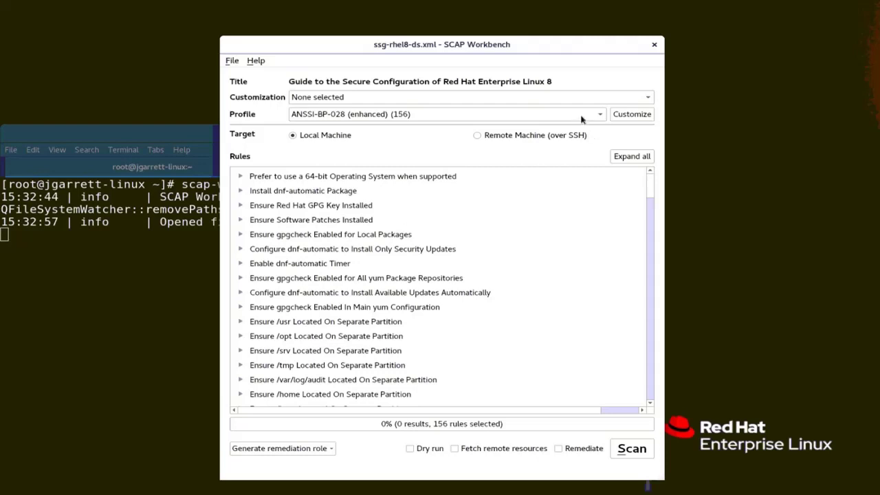
- Select the 'DISA STIG for Red Hat Enterprise Linux 8' profile with its 249 rules
click(581, 117)
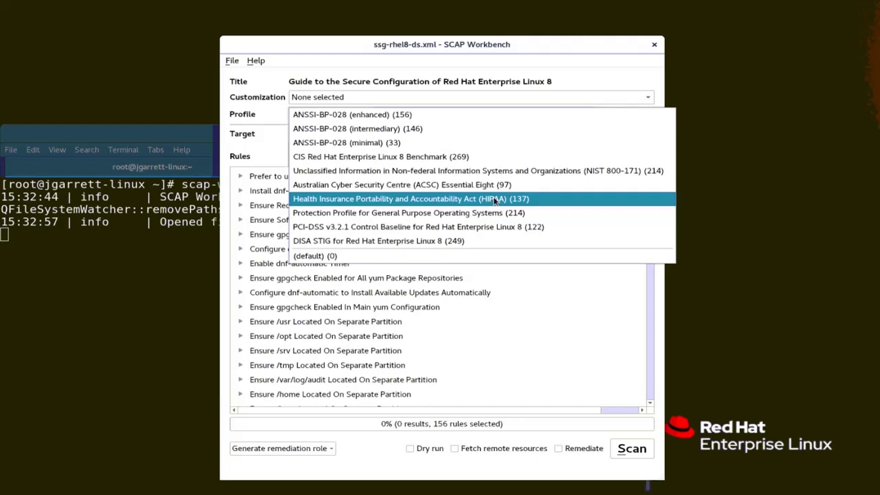
click(437, 242)
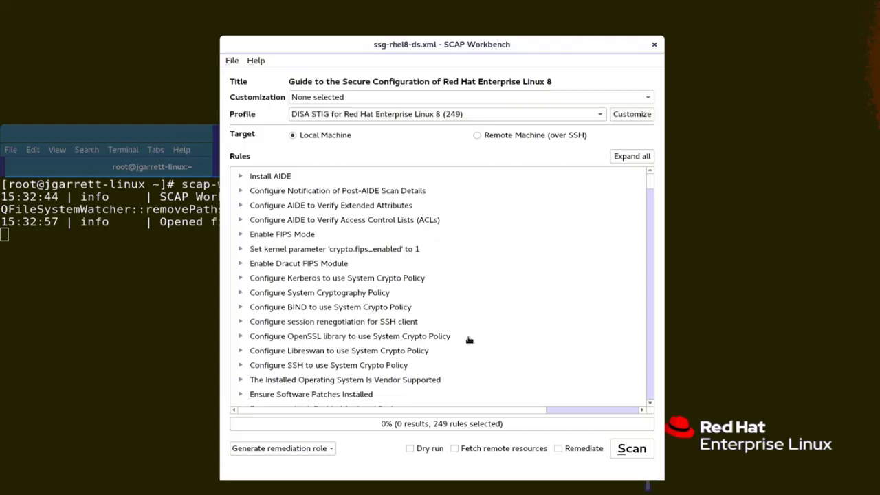
- Scan the local machine against DISA STIG until all 249 rule results appear
click(631, 449)
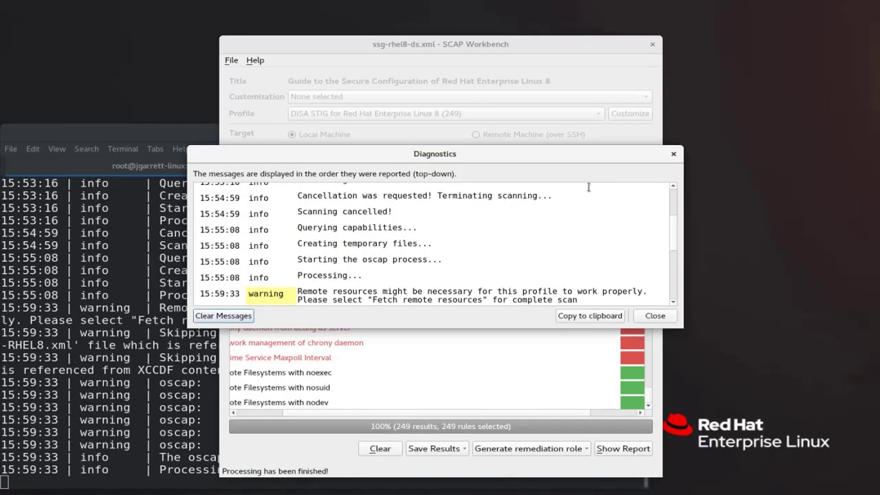
- Dismiss Diagnostics, widen the window, and expand the failed 'Disable GSSAPI Authentication' rule
click(654, 315)
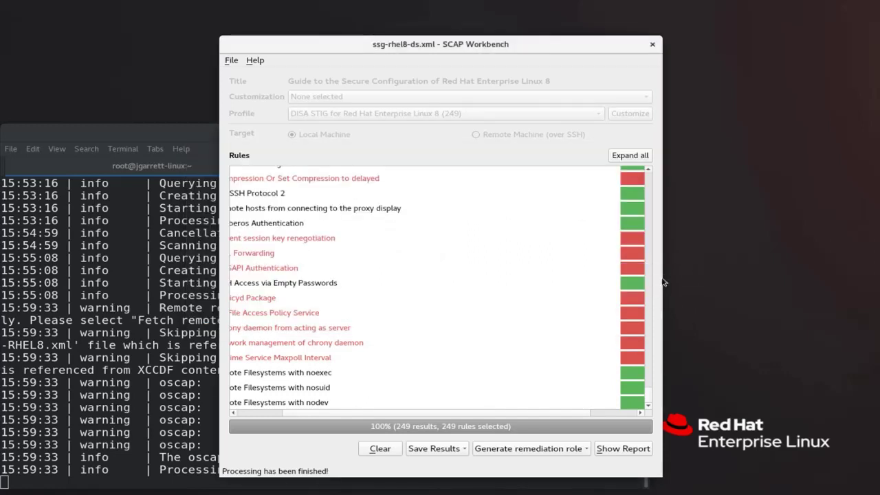
drag(661, 272, 770, 261)
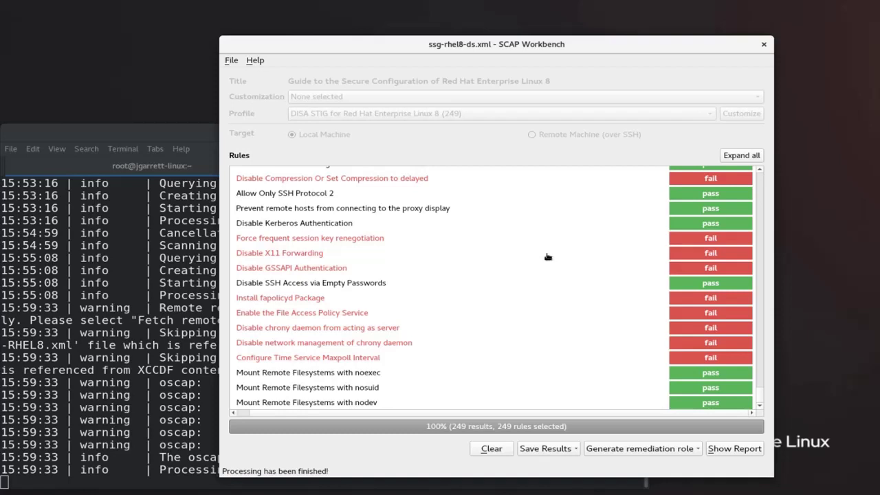
click(284, 269)
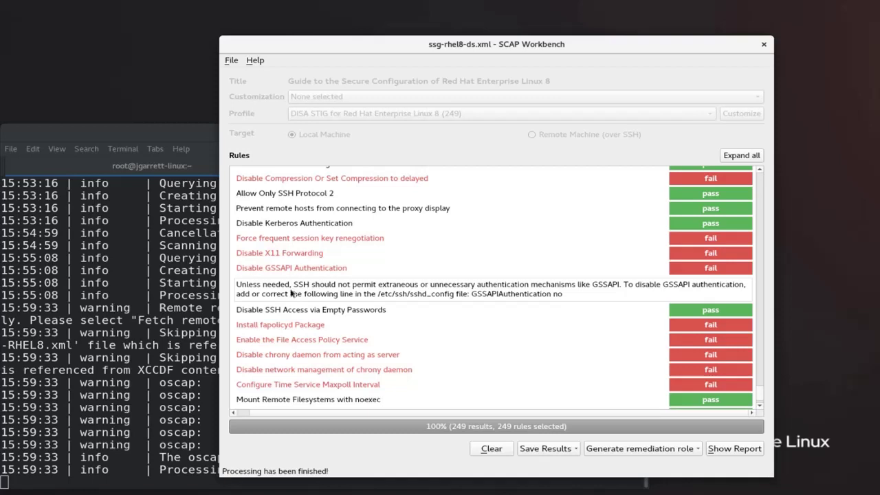
- Generate an Ansible remediation playbook and save it as /root/scap/remediation.yml
click(636, 448)
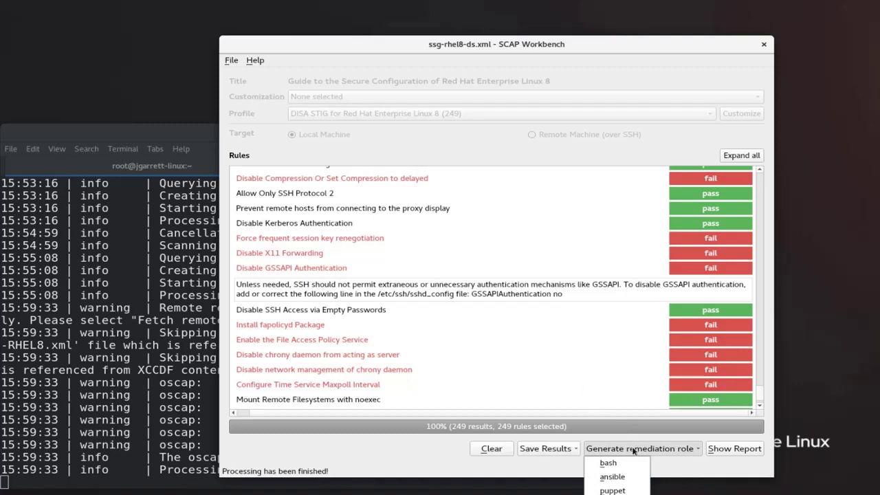
click(607, 476)
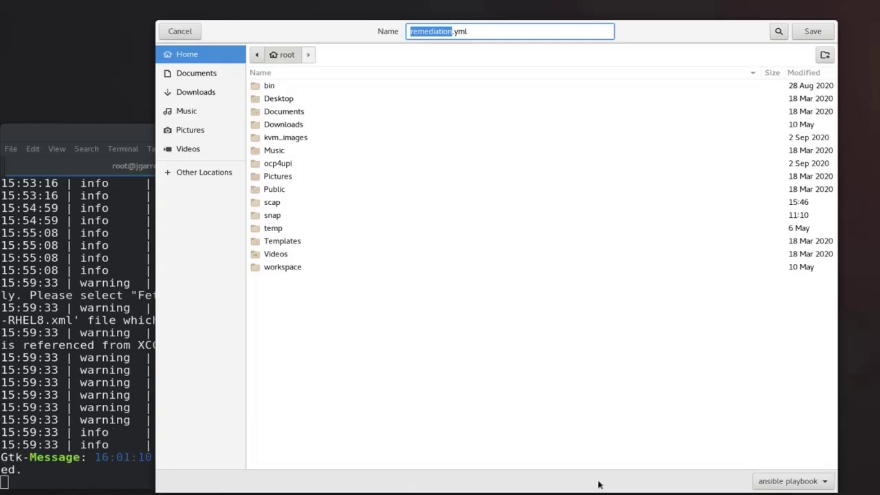
double_click(275, 204)
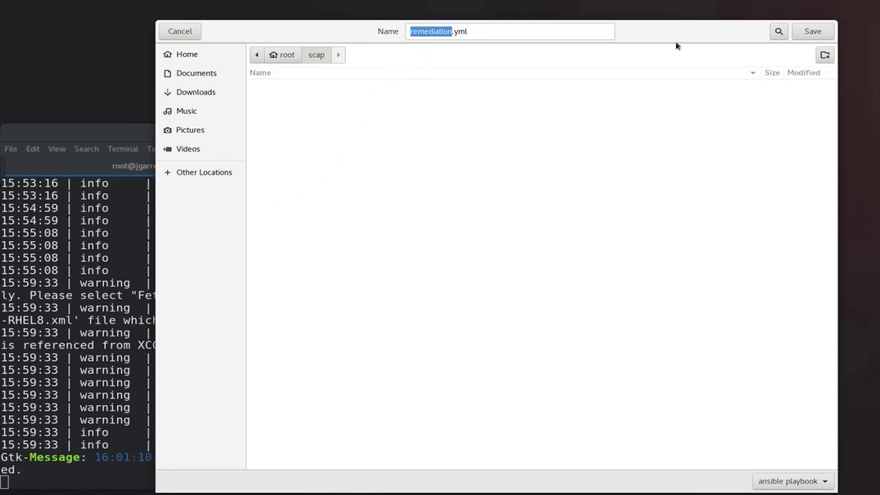
click(813, 32)
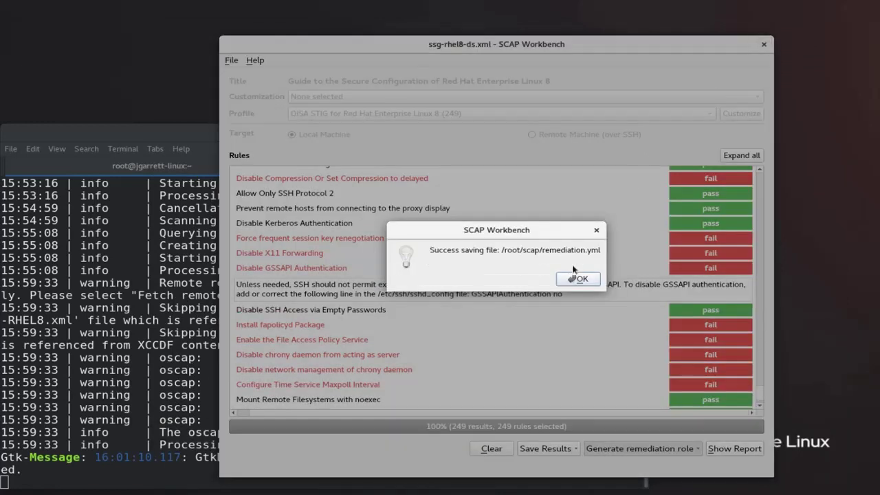
click(574, 280)
- Close SCAP Workbench and open scap/remediation.yml in vi
click(762, 44)
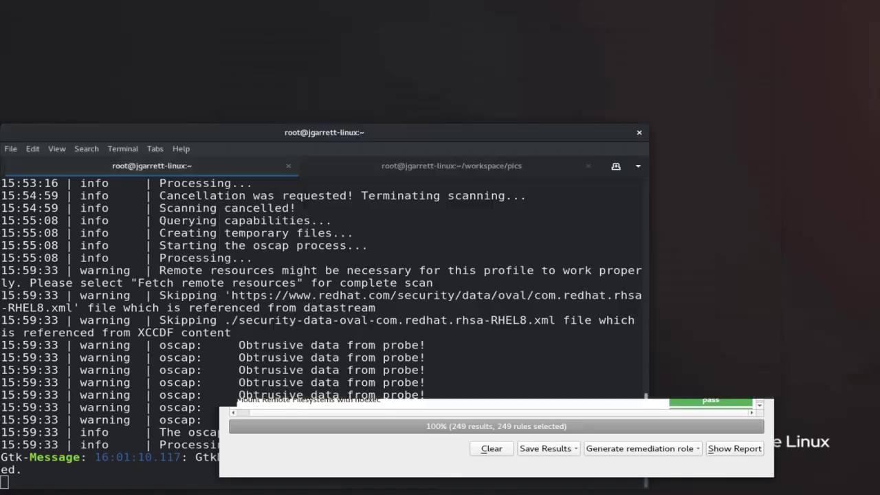
text(vi)
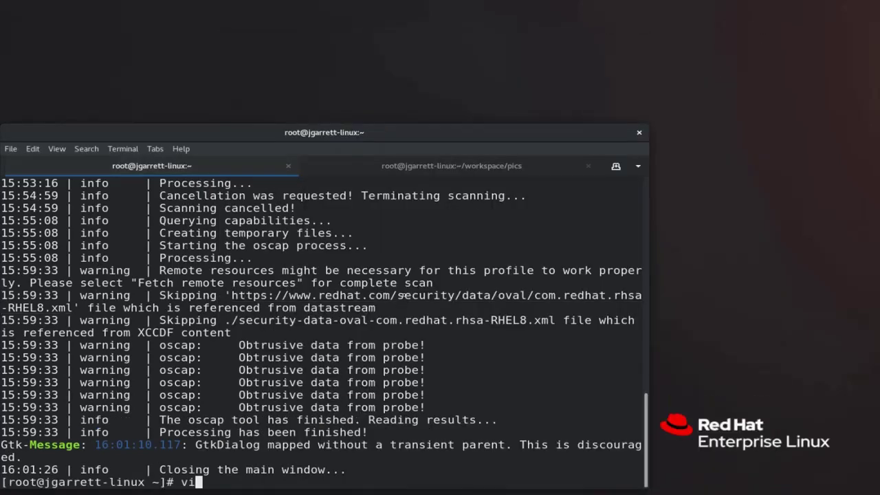
text( scap/)
key(Tab)
key(Return)
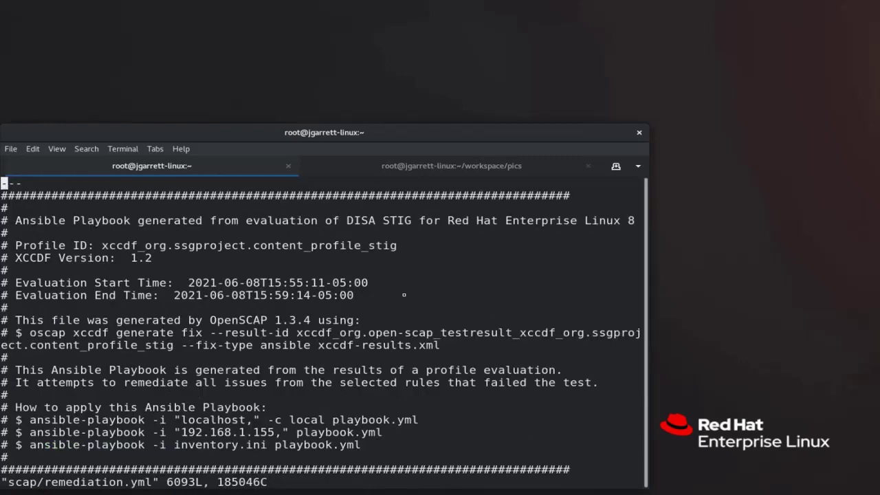
- Page through the playbook to its end, then from line 1 down to the aide and fips tasks
key(ctrl+f)
key(ctrl+g)
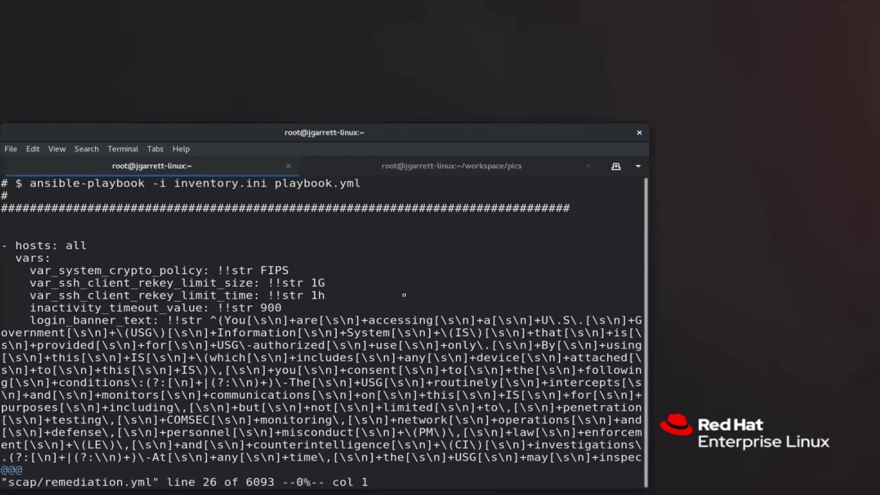
key(shift+g)
key(ctrl+g)
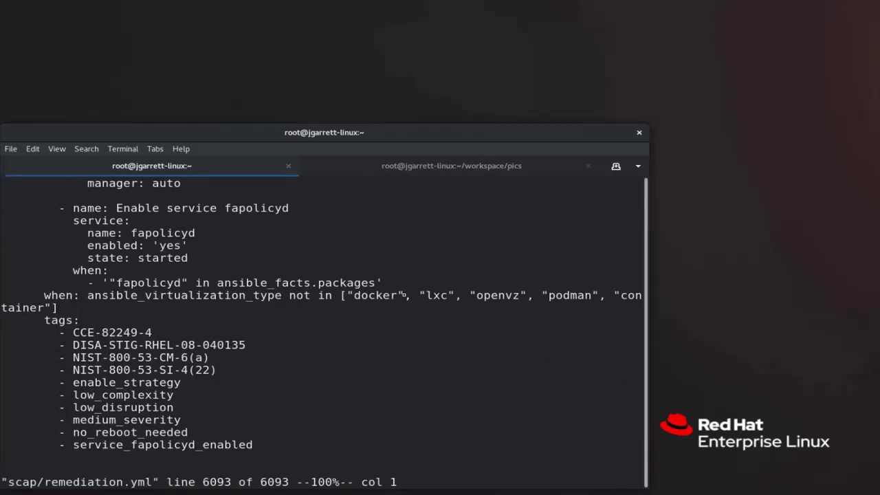
text(:1)
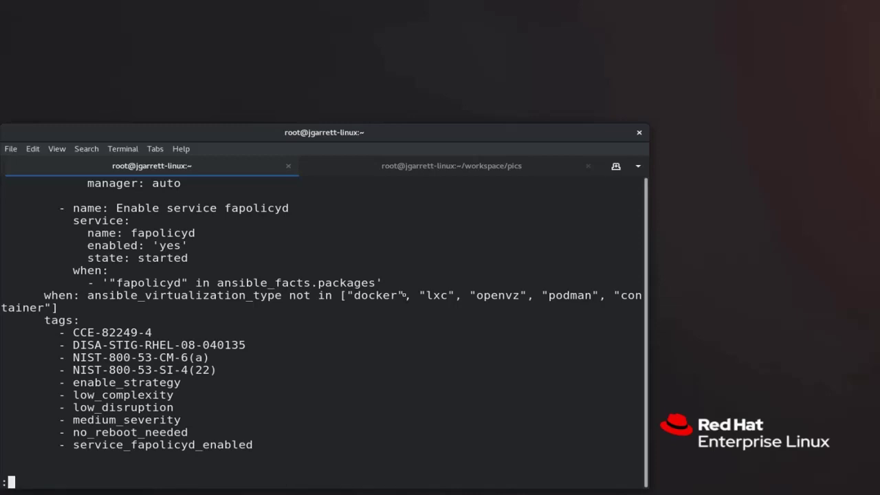
key(Return)
key(ctrl+f)
key(ctrl+f)
key(ctrl+f)
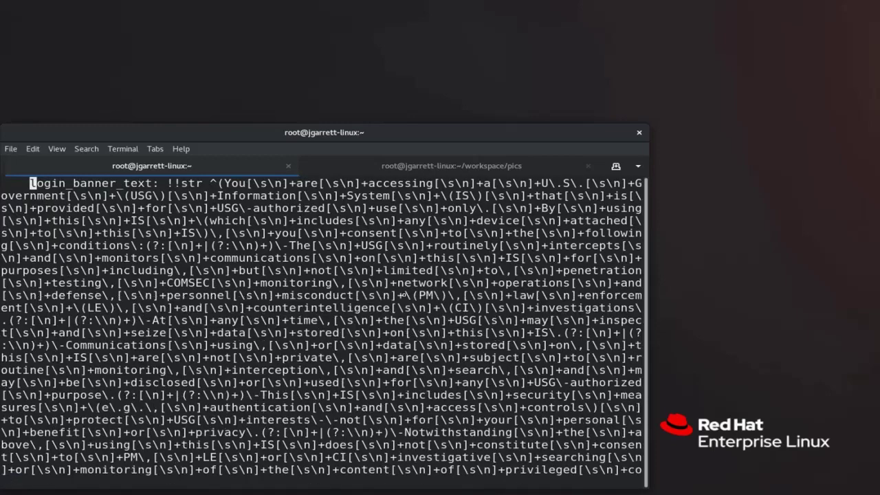
key(ctrl+f)
key(ctrl+f)
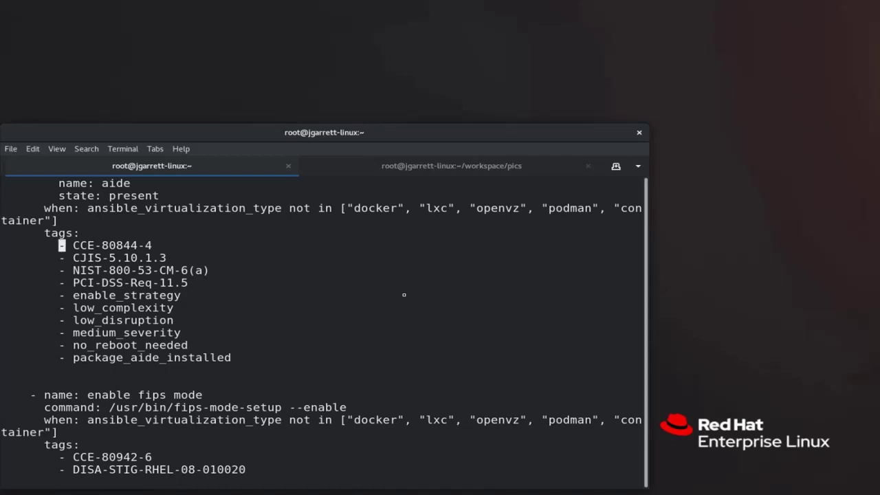
- Quit vi and enter 'ansible-playbook scap/remediation.yml' at the prompt without running it
text(:q)
key(Return)
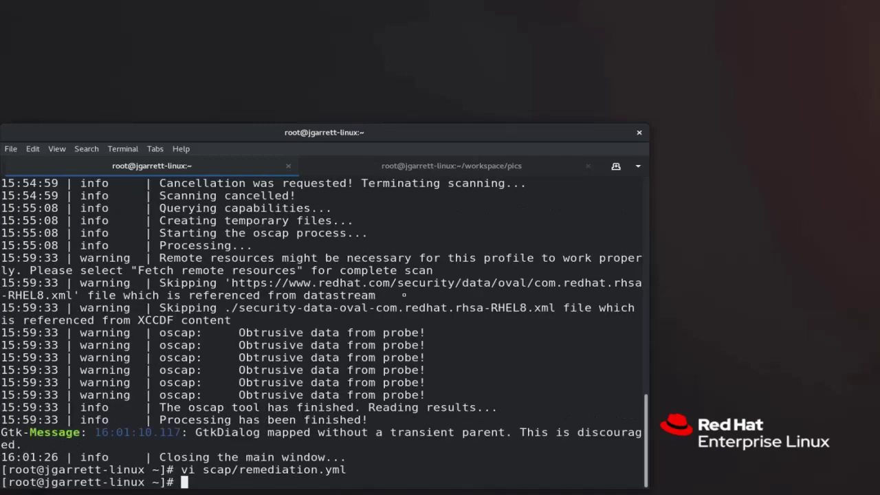
text(ansible-p)
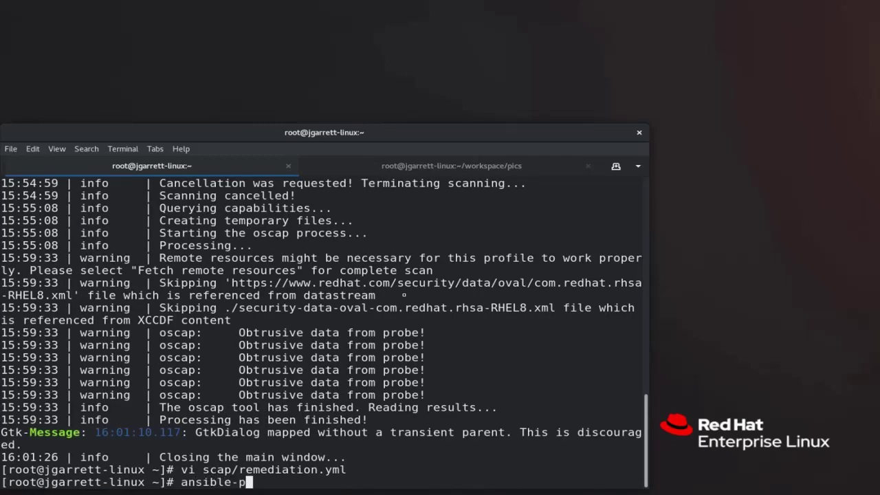
text(laybook scap//)
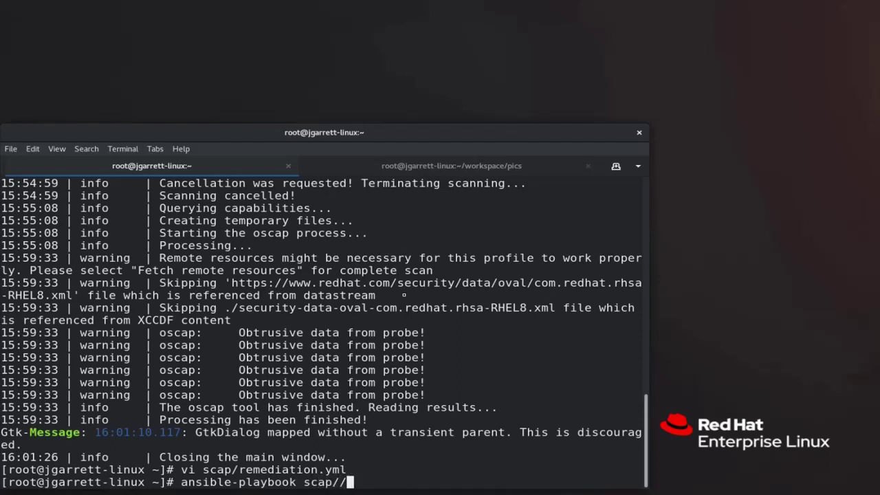
key(BackSpace)
text(r)
key(Tab)
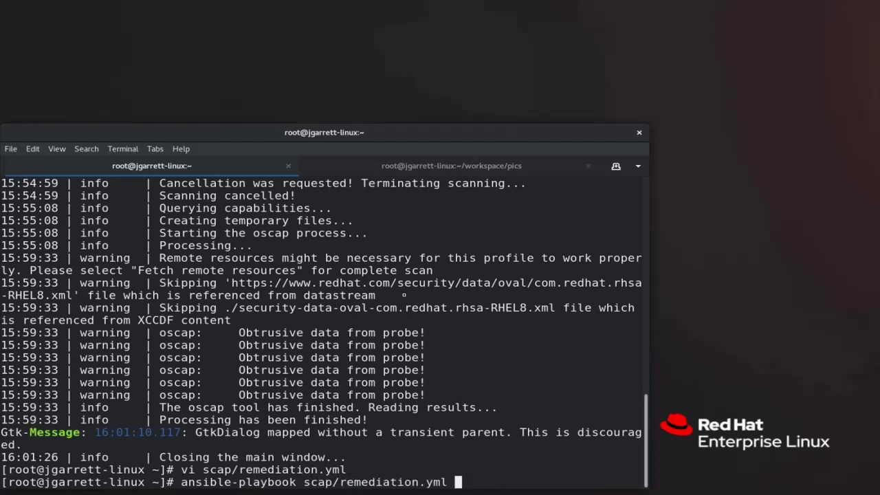